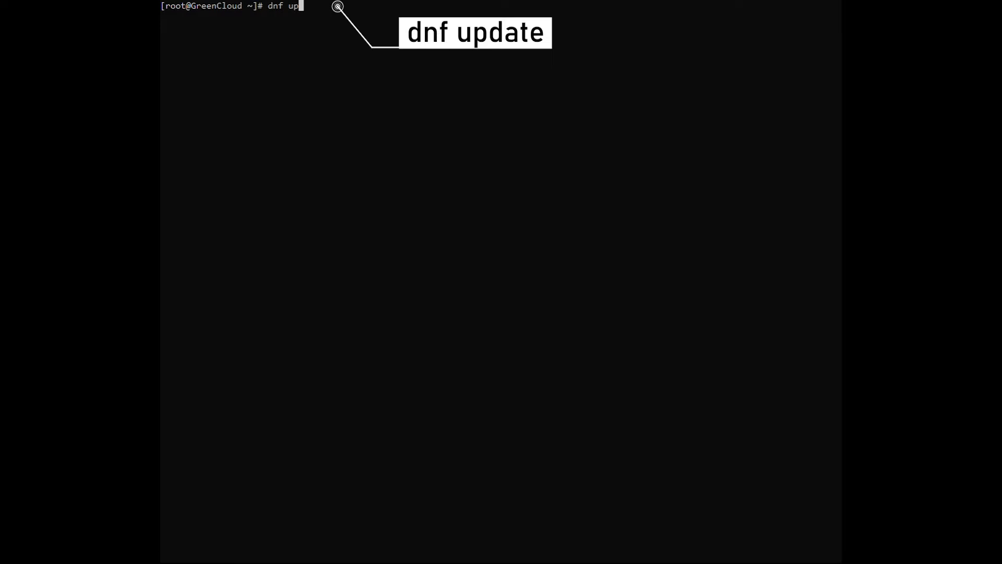
text(update)
- Run dnf update, dnf upgrade and dnf group list --installed, then paste the available-groups command
key(Return)
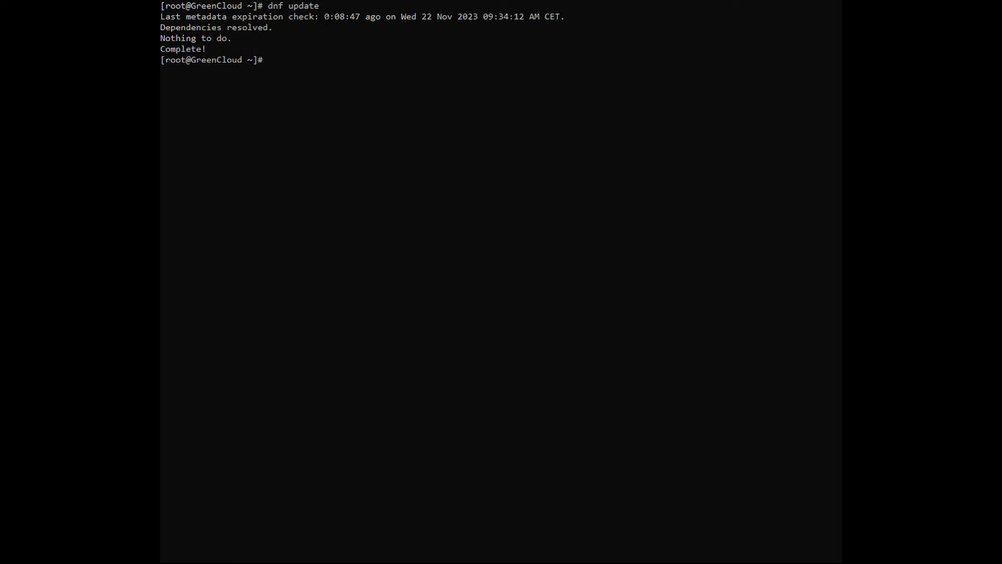
text(dnf upgrade)
key(Return)
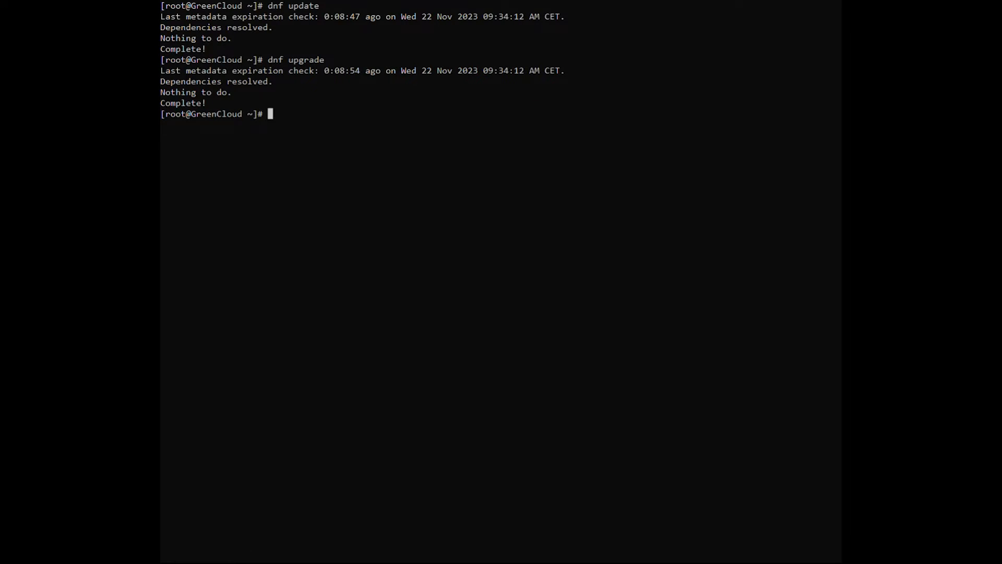
text(dnf group list --installed)
key(Return)
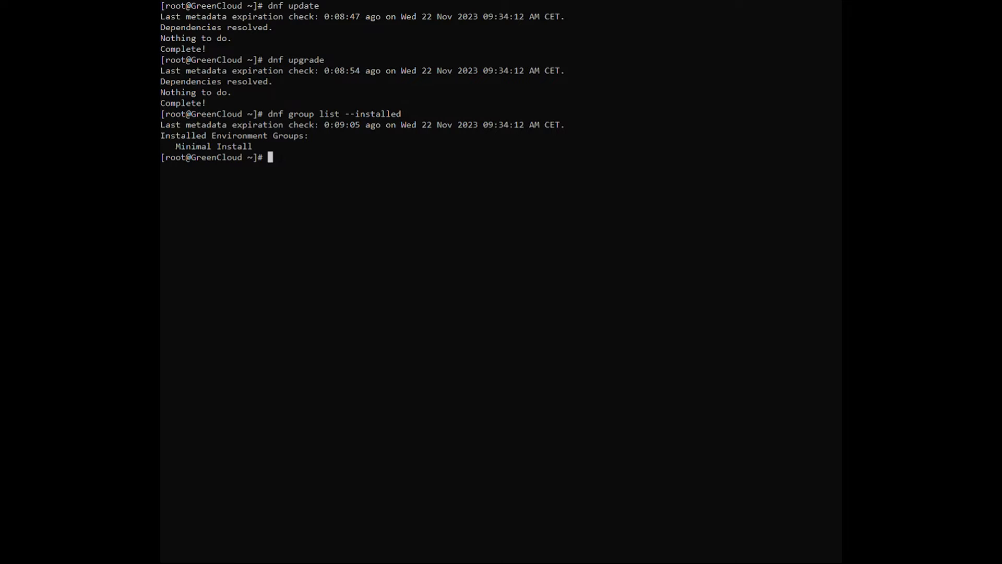
text(dnf group list --available)
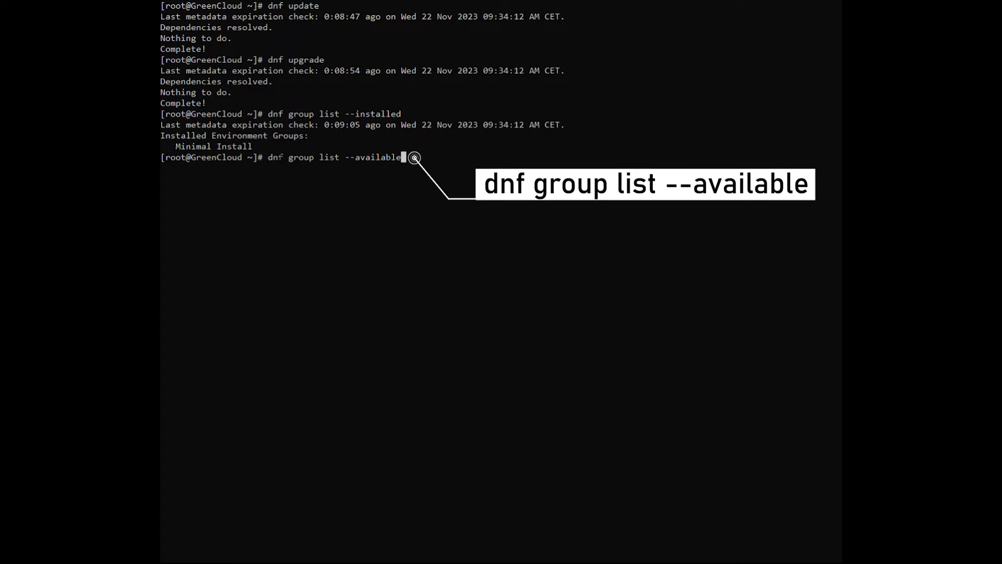
- Run dnf group list --available and paste the Server with GUI install command
key(Return)
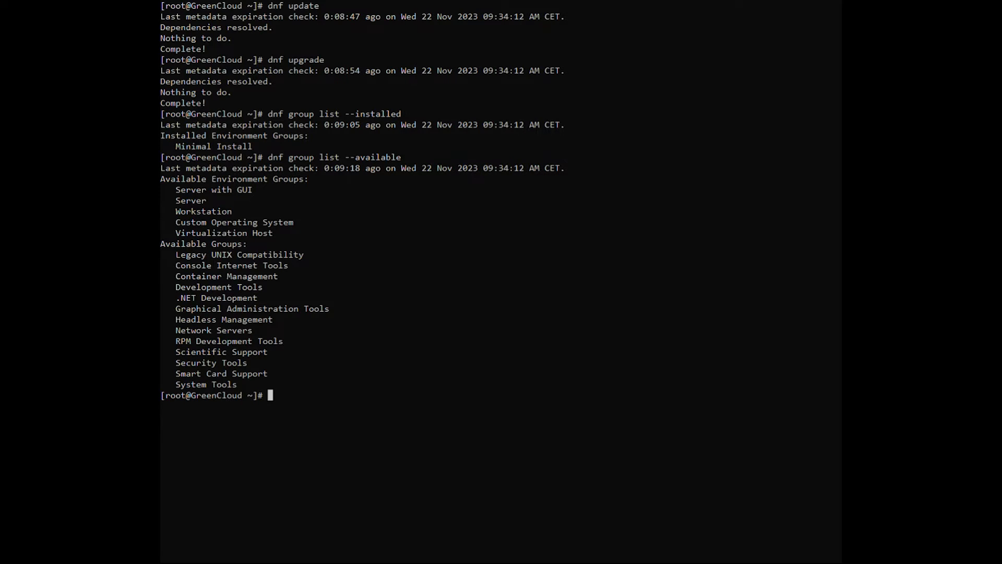
text(dnf group install "Server with GUI")
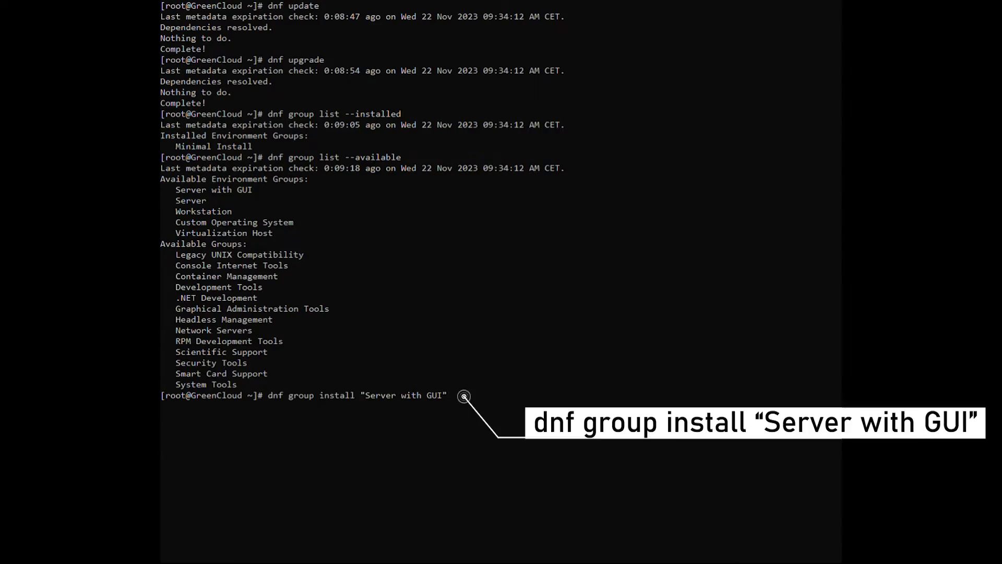
- Run dnf group install "Server with GUI" through to Complete
key(Return)
key(Return)
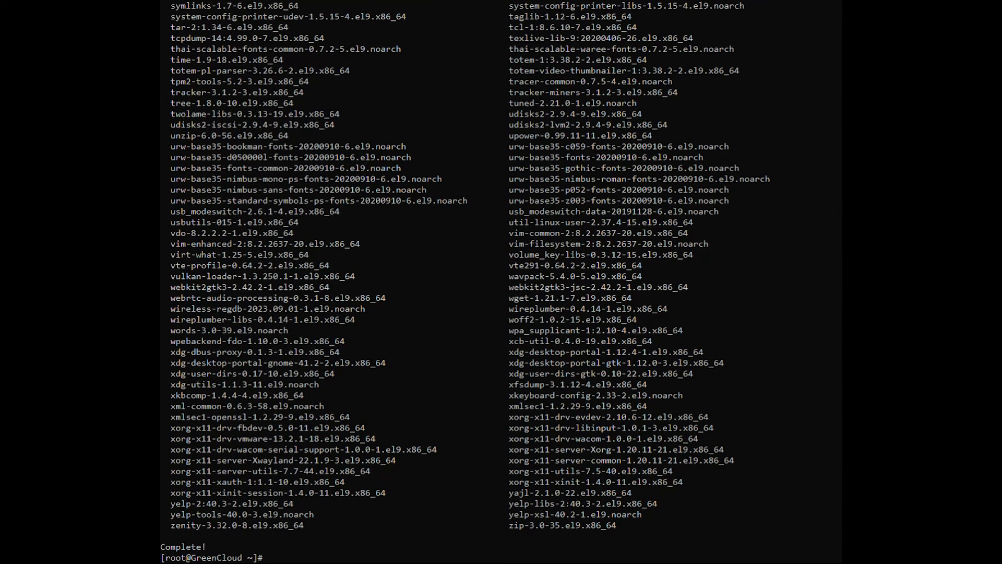
- Run systemctl set-default graphical, then reboot the server
text(systemctl set-default graphical)
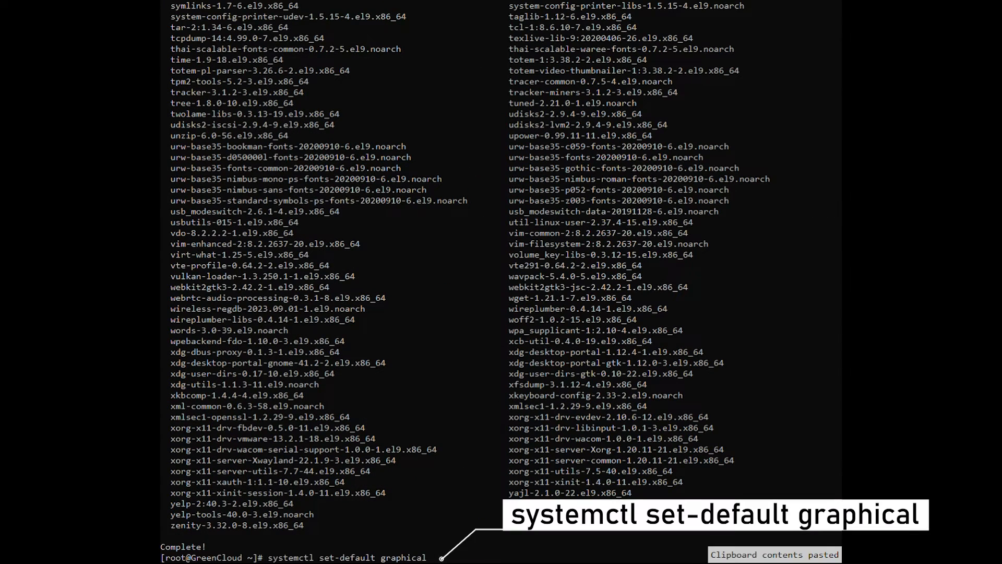
key(Return)
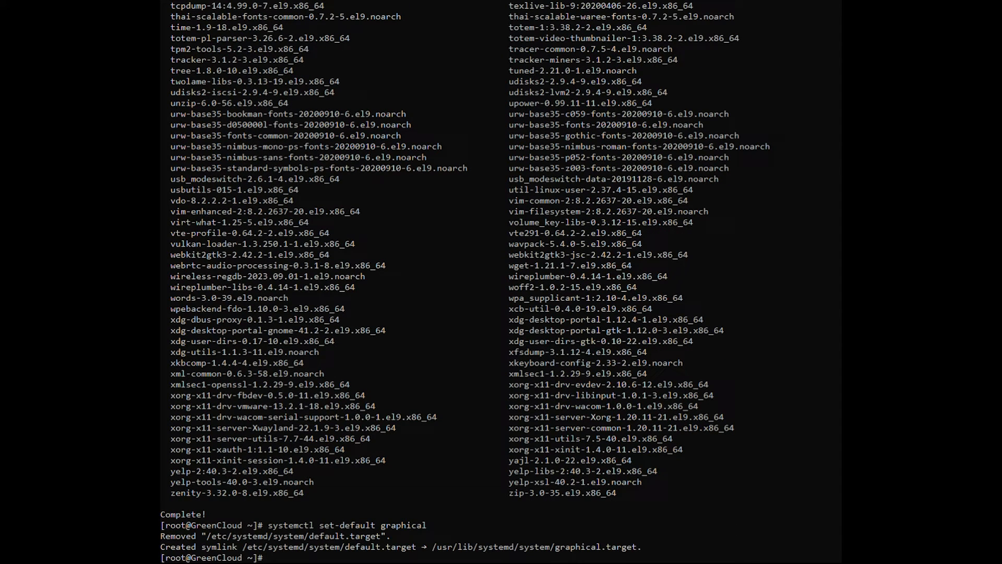
text(reboot)
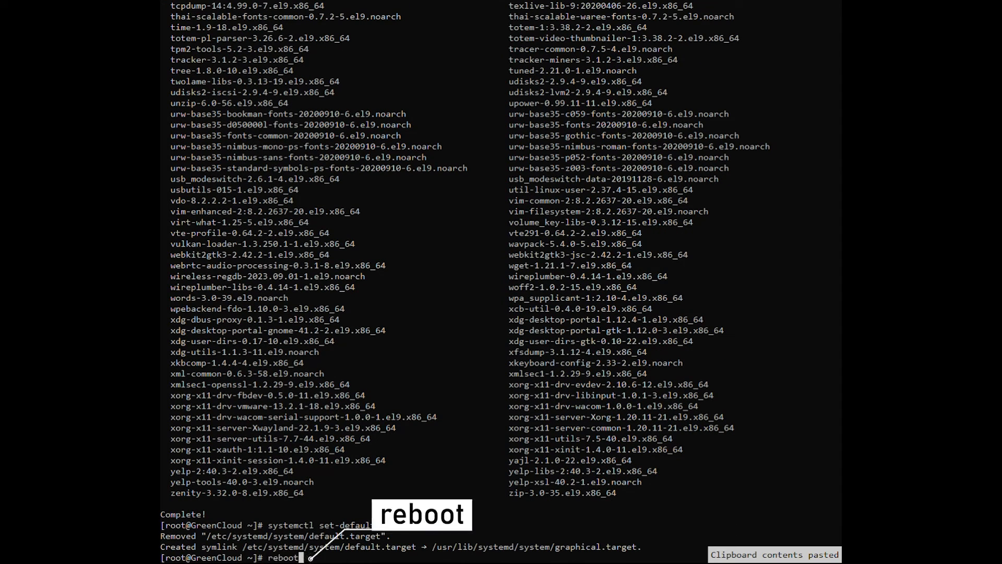
key(Return)
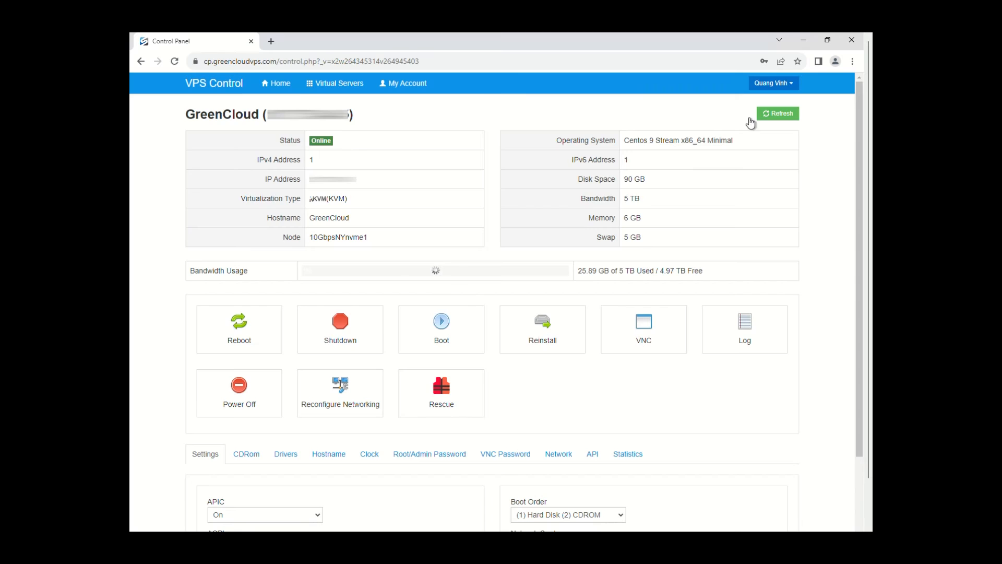
scroll(442, 296, down, 3)
scroll(490, 269, up, 1)
- Allow pop-ups from the control panel and launch the HTML5 VNC console
click(644, 227)
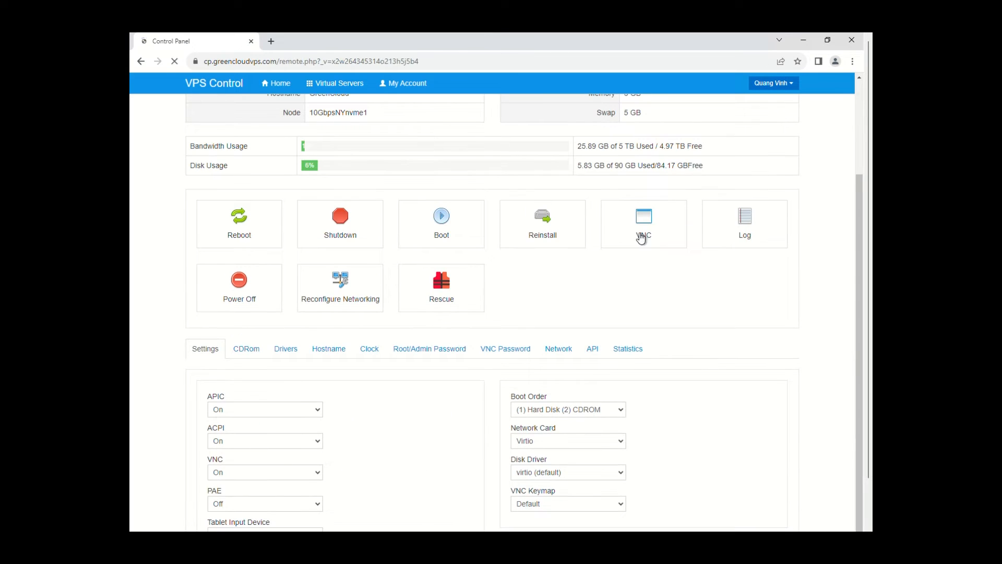
click(493, 202)
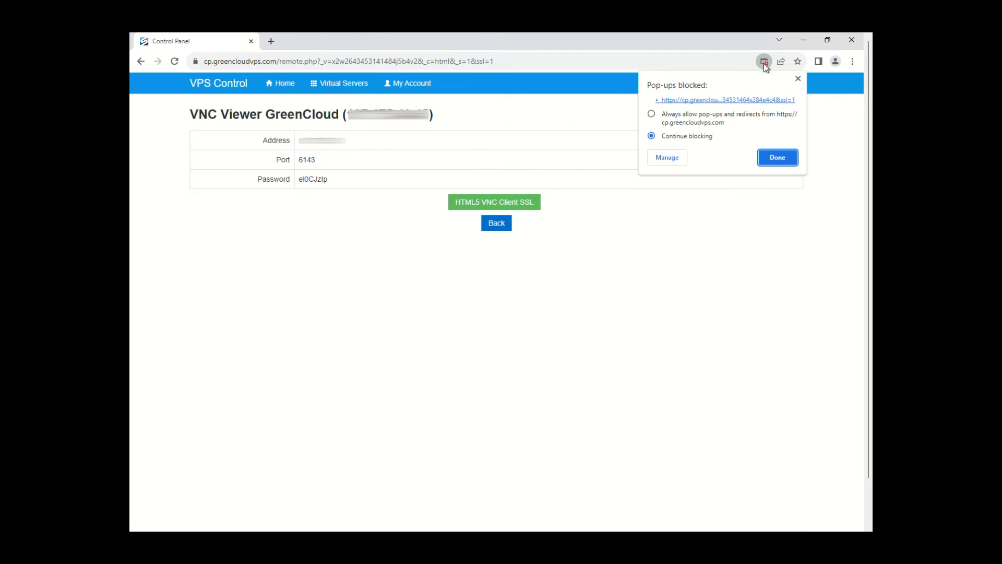
click(653, 126)
click(778, 163)
click(481, 208)
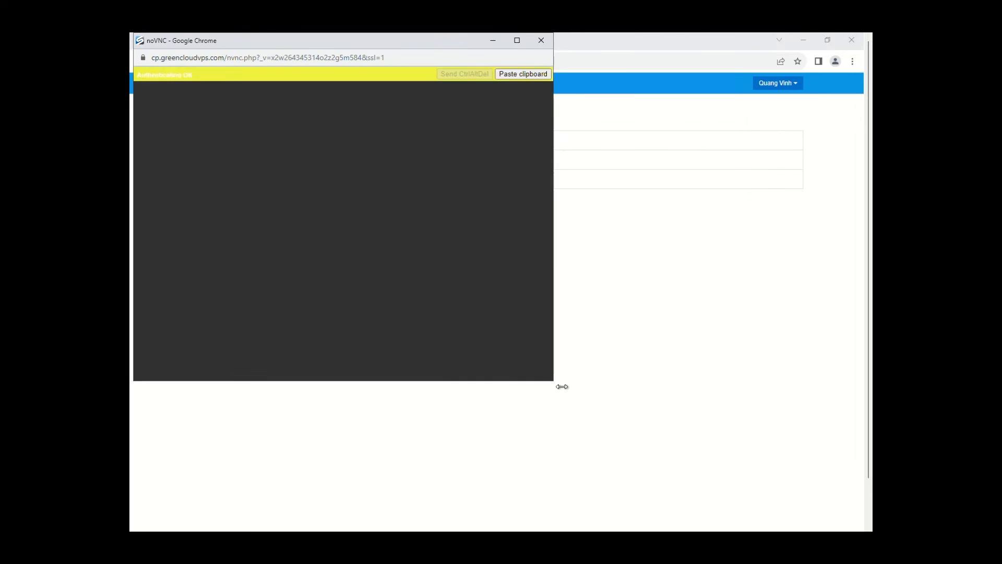
- Complete the GNOME initial setup with name and password and start using CentOS Stream
click(490, 448)
click(720, 122)
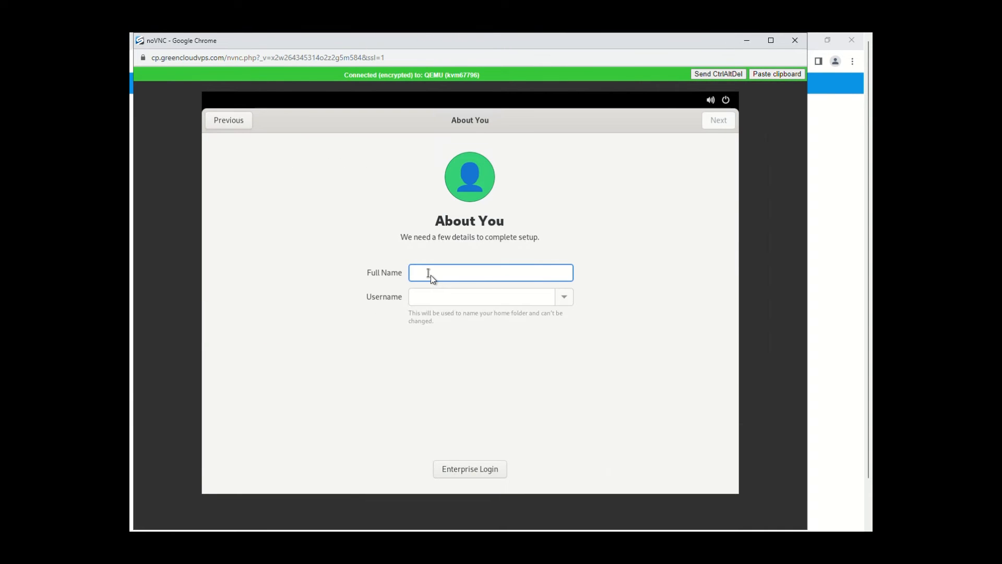
text(Greencloud)
click(719, 121)
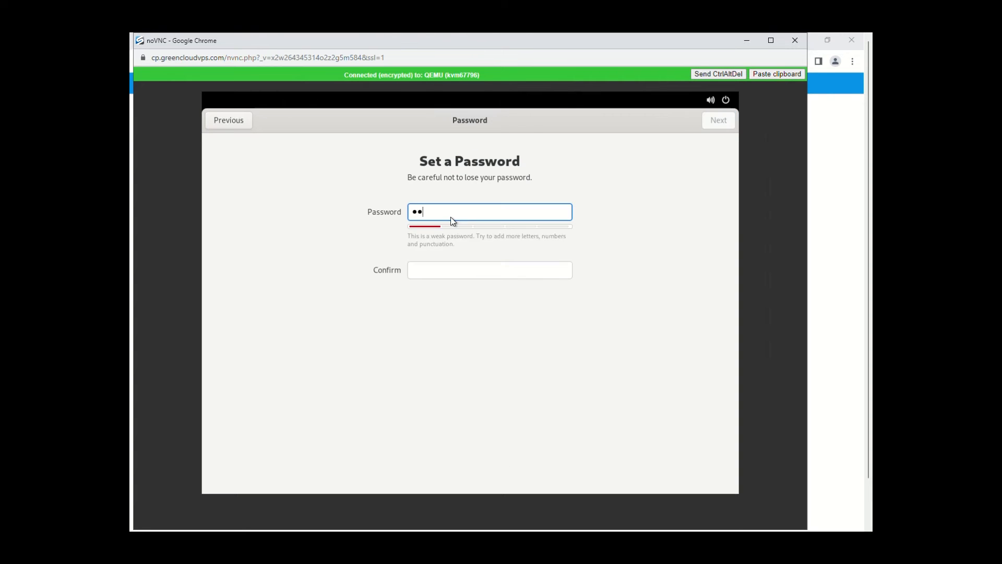
click(490, 269)
click(719, 120)
click(470, 384)
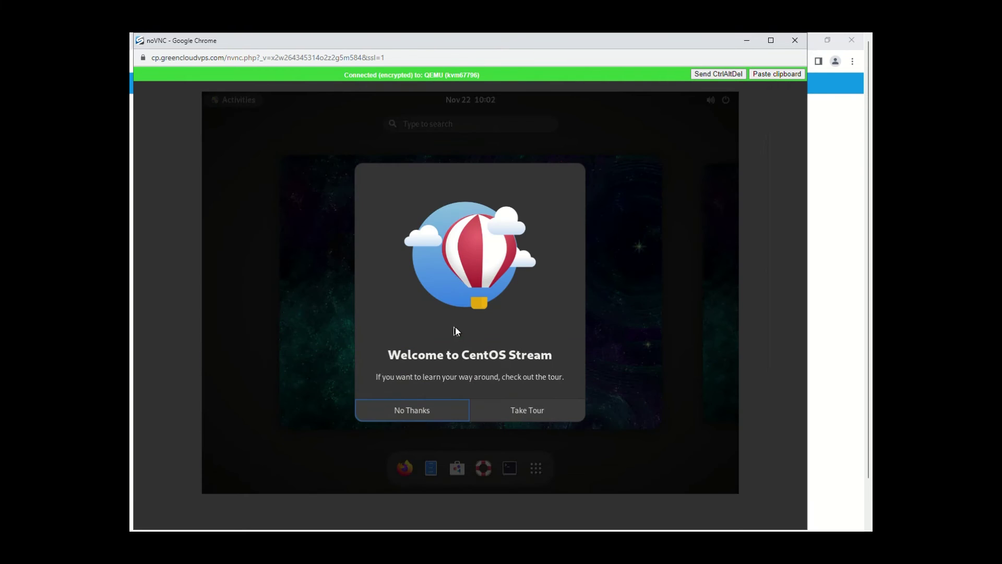
- Decline the welcome tour and show the GNOME application grid
click(439, 408)
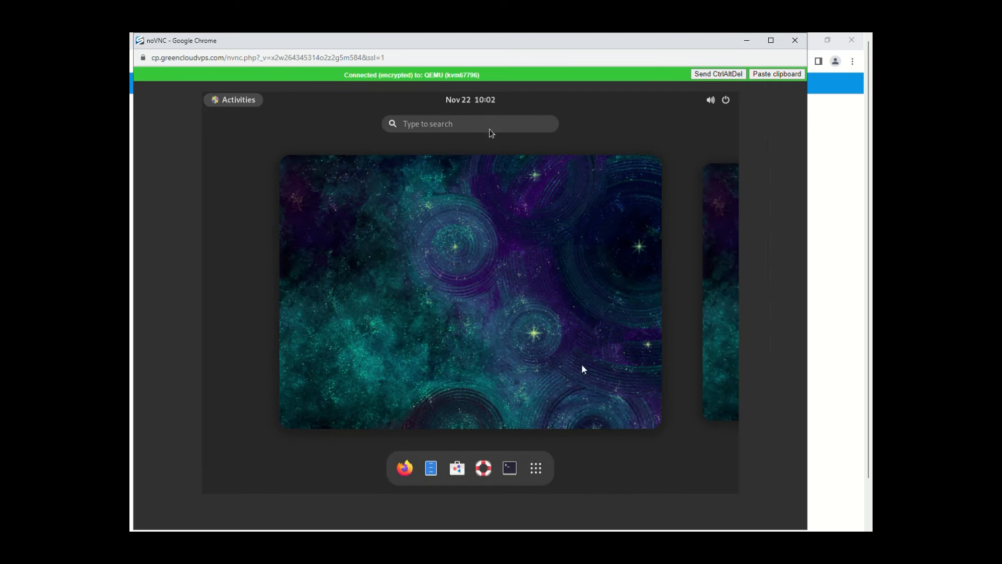
click(535, 469)
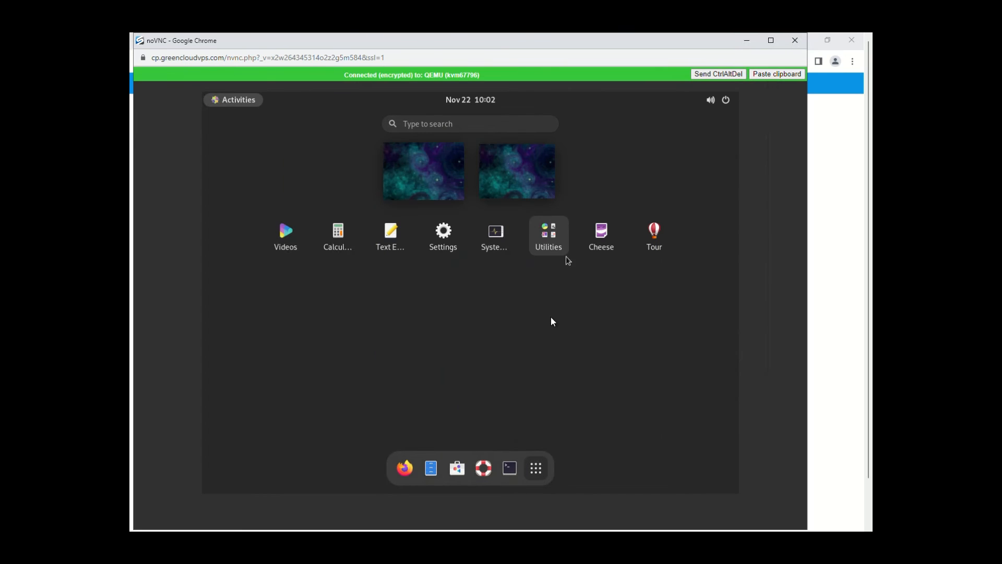